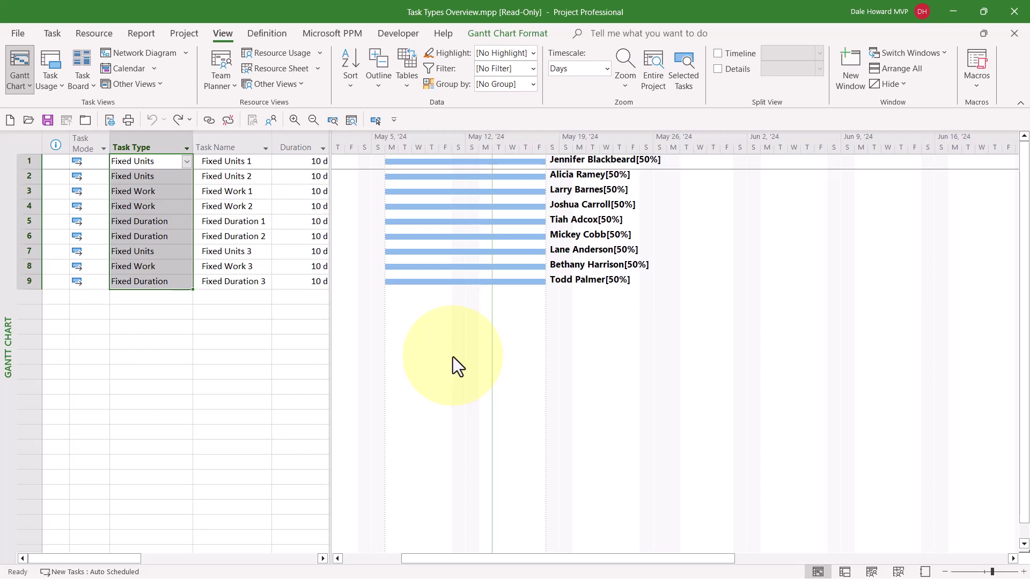
- Switch to the Task Usage view and split it to show the Task Form for the tasks
left_click(292, 161)
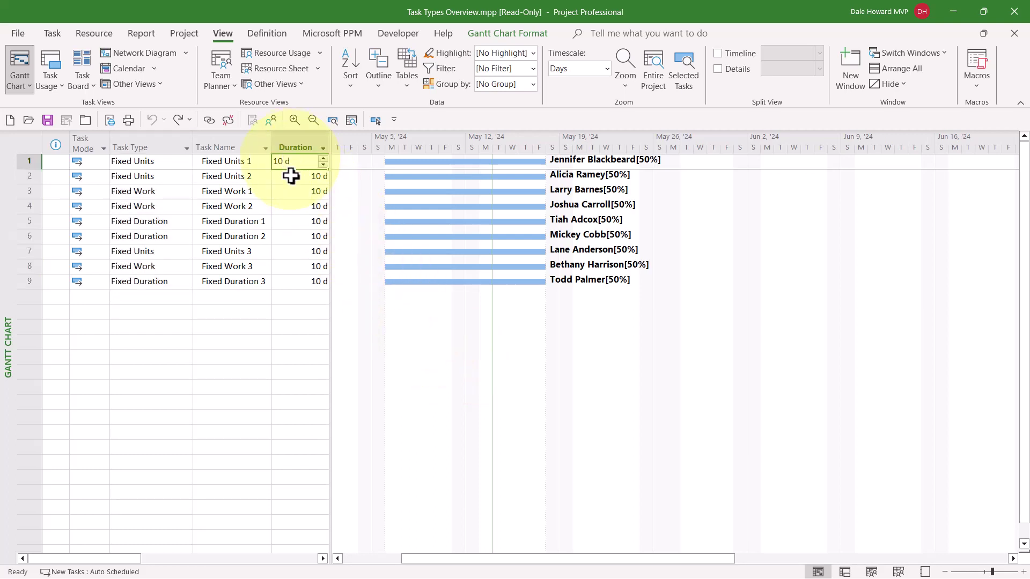
left_click_drag(291, 176, 288, 283)
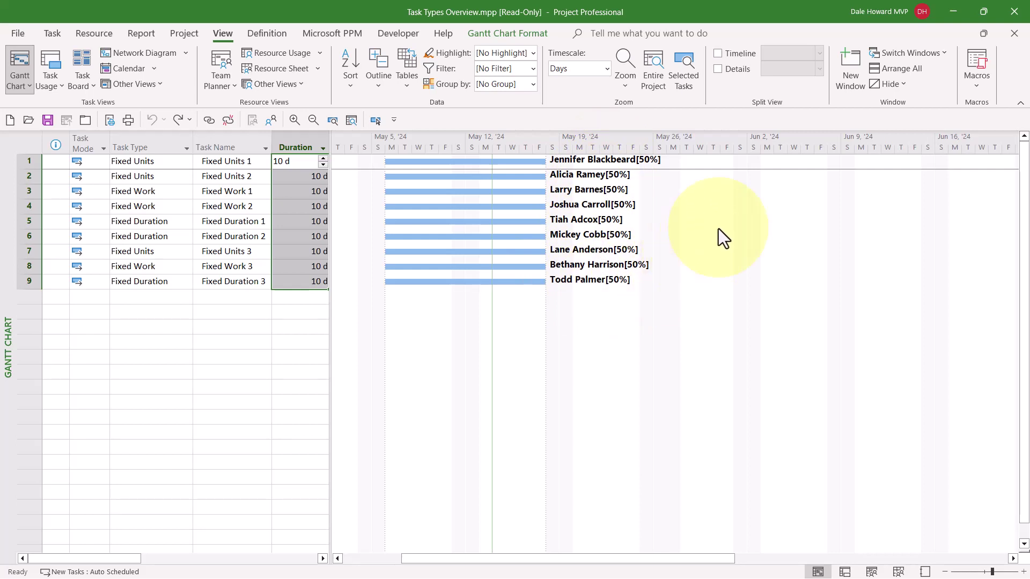
left_click(51, 63)
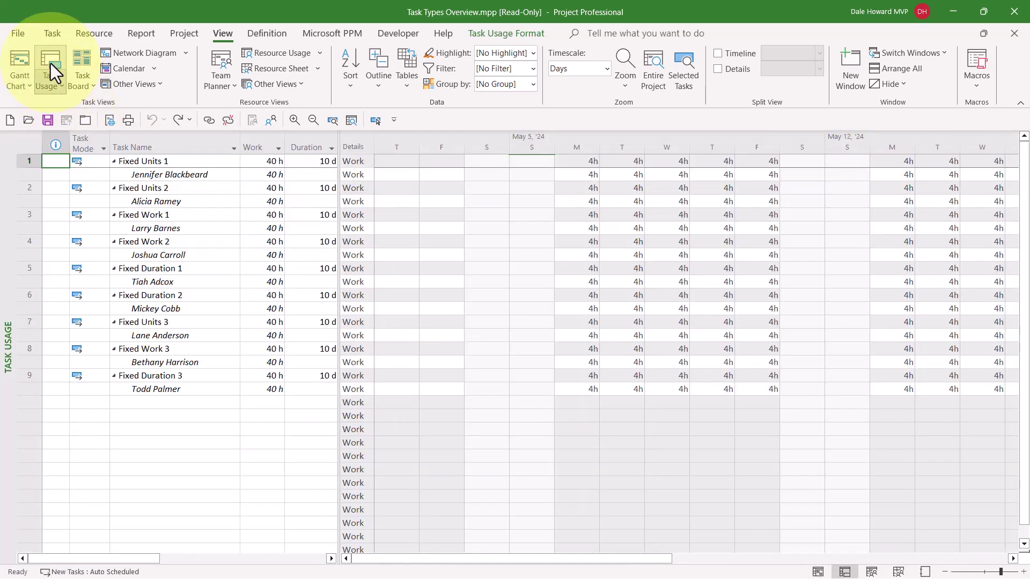
right_click(489, 250)
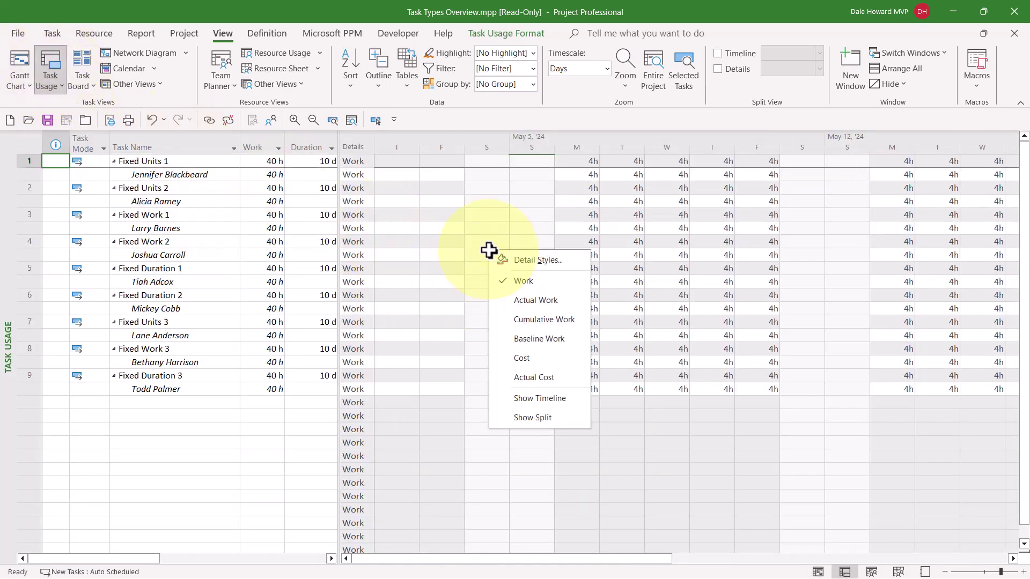
left_click(552, 416)
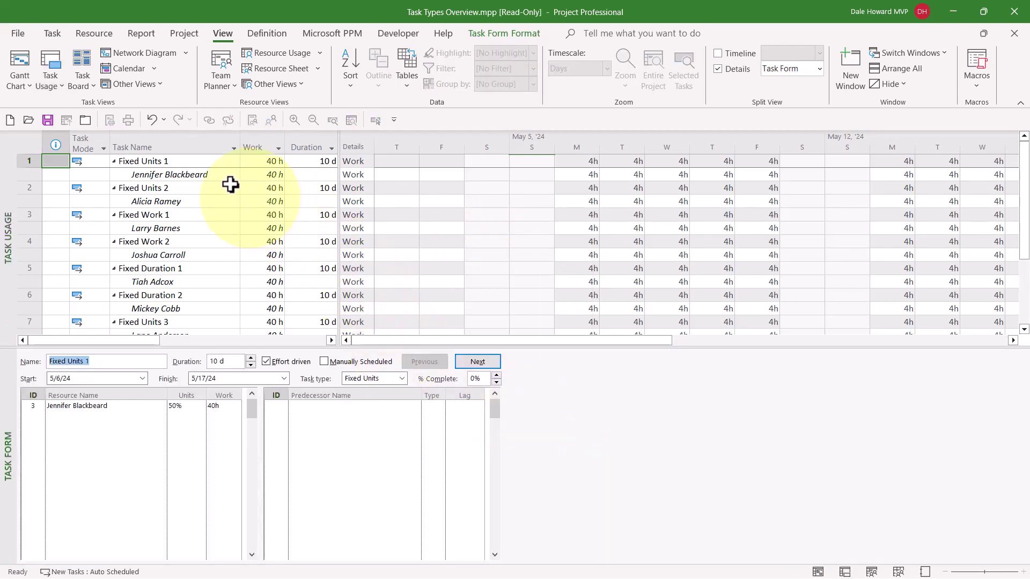
- Set the resource's work on the Fixed Units 1 task to 48 hours and apply the change
left_click(201, 162)
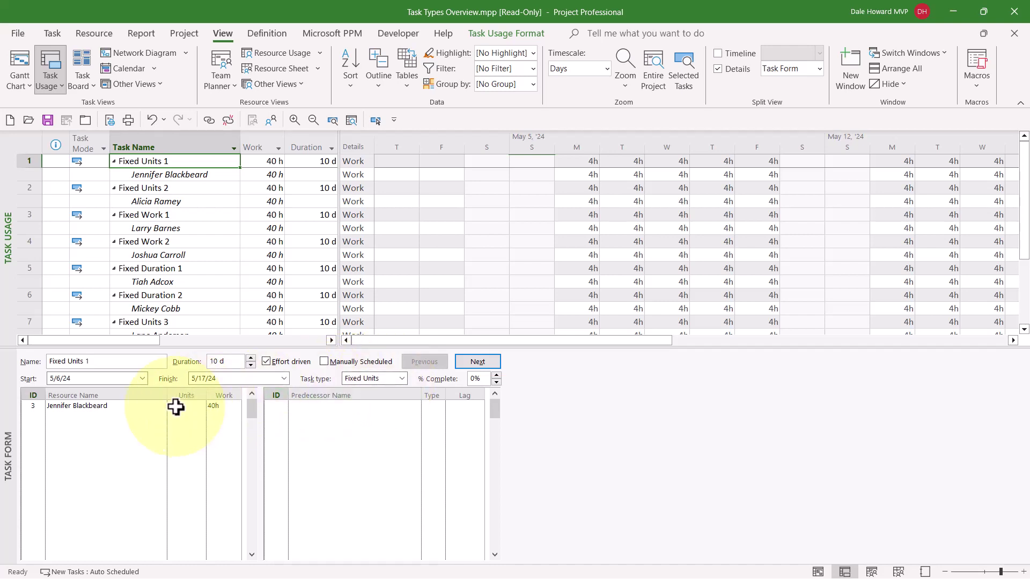
left_click(224, 407)
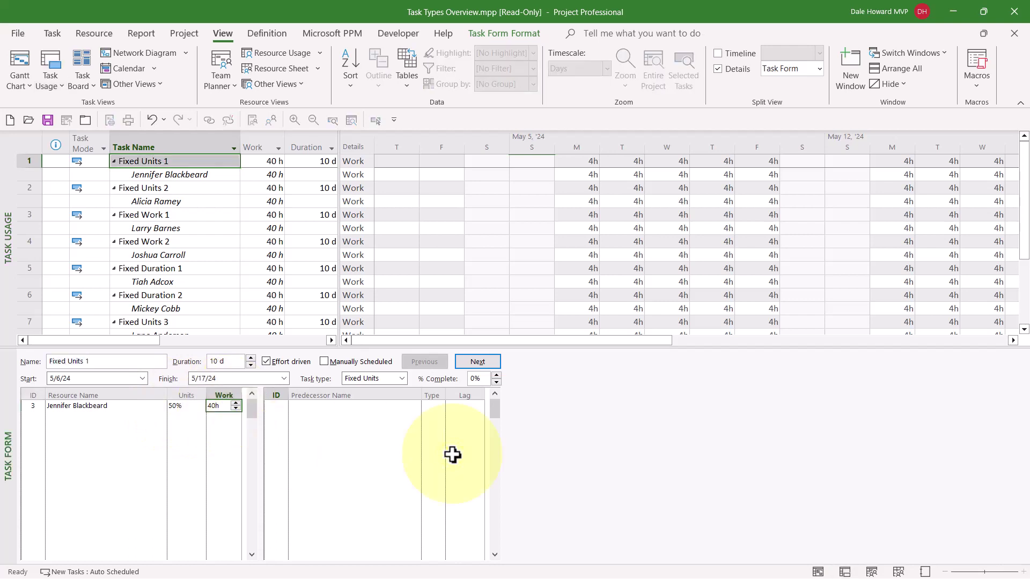
type("48")
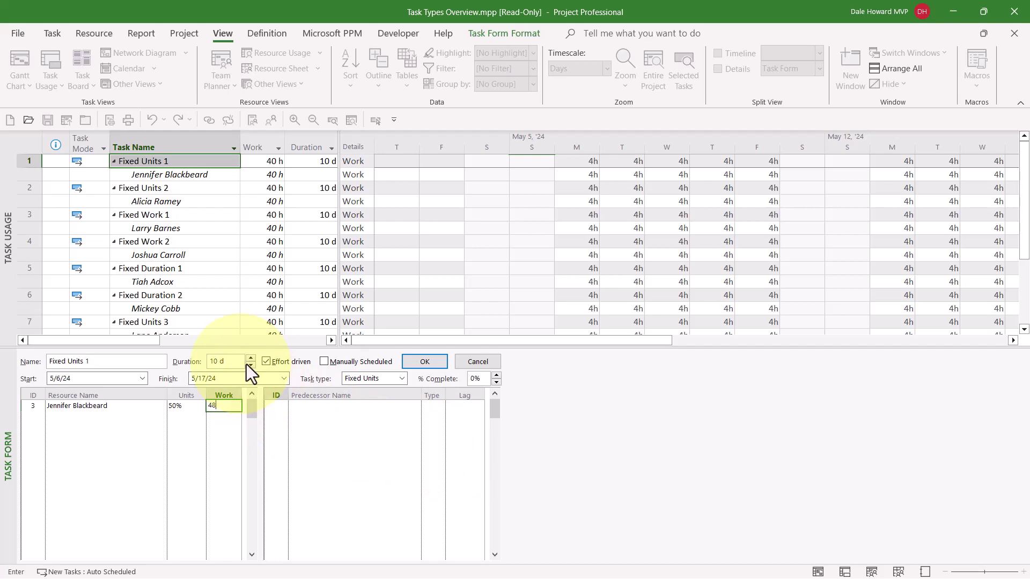
left_click(426, 360)
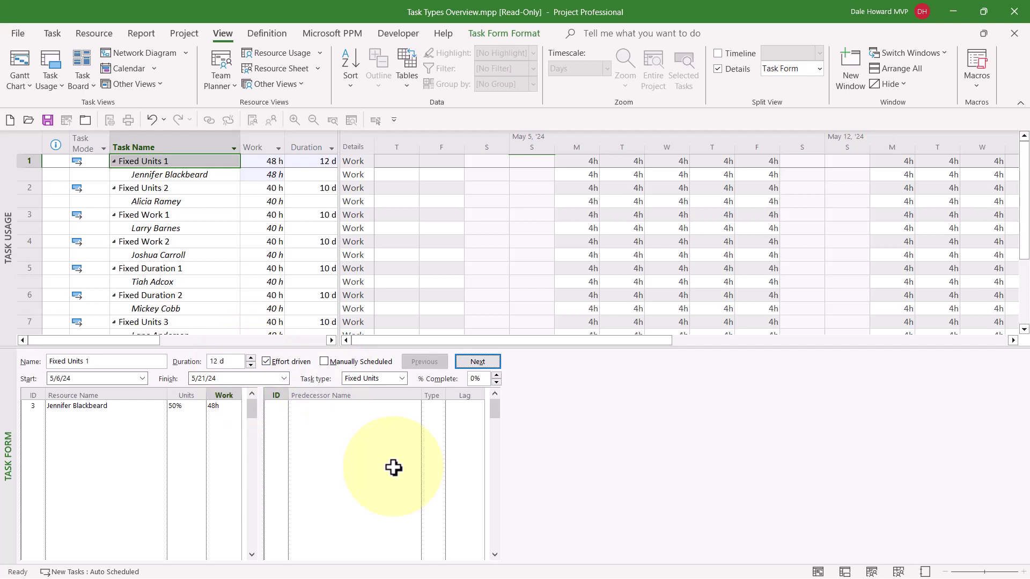
- Set the duration of the Fixed Units 2 task to 8 days and apply the change
left_click(485, 358)
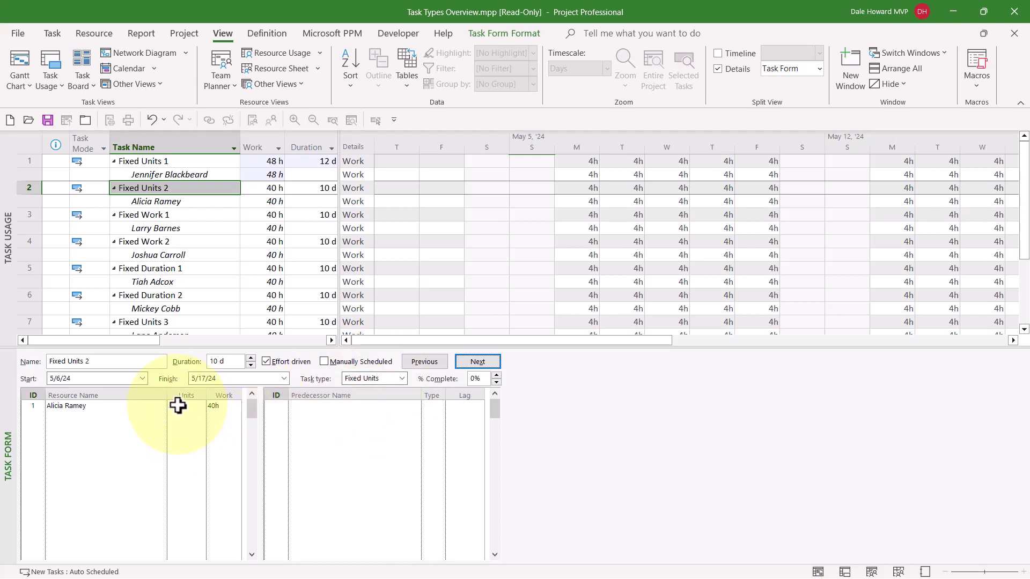
left_click(250, 367)
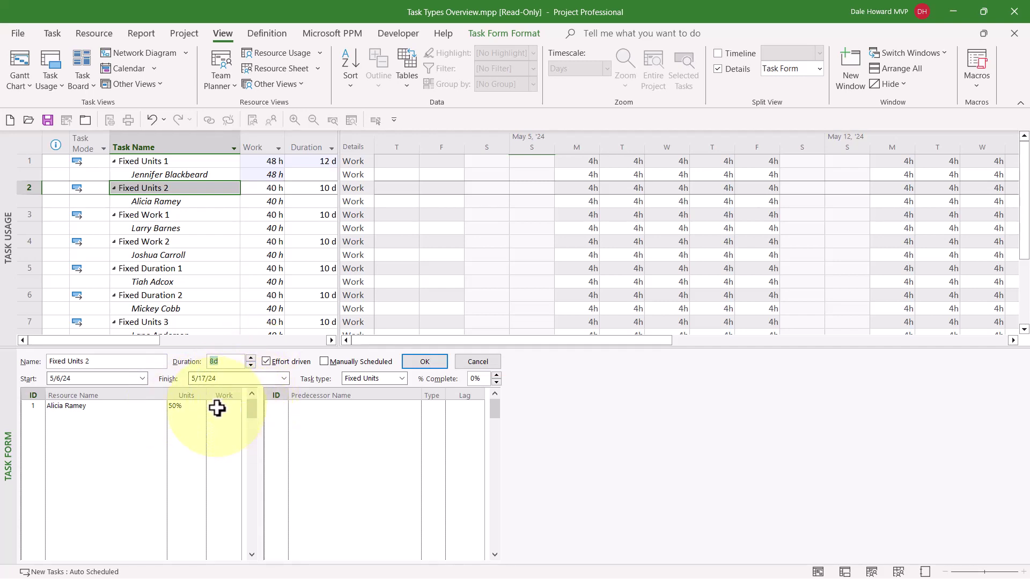
left_click(432, 364)
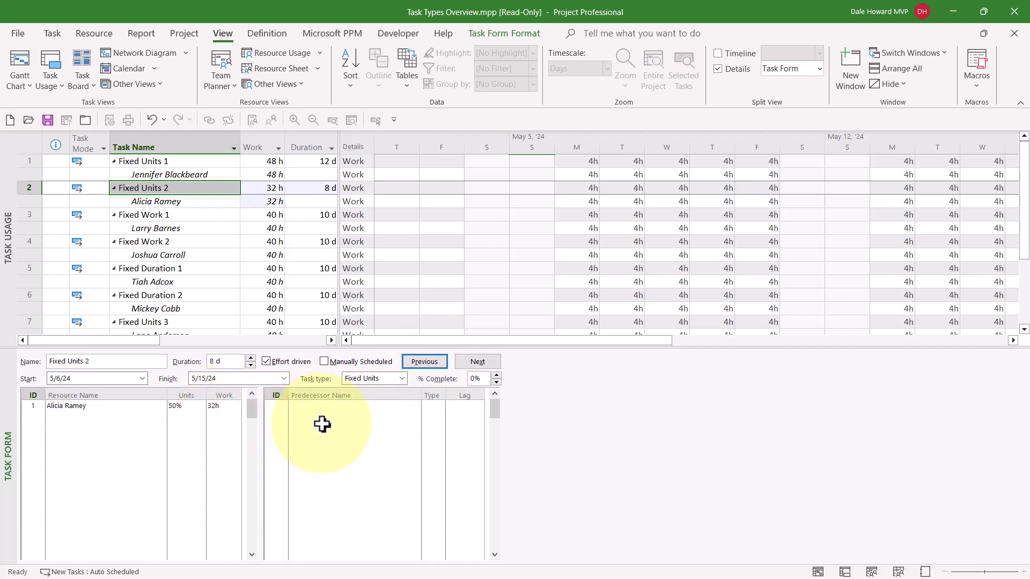
- Set the resource's units on the Fixed Work 1 task to 100% and apply the change
left_click(481, 363)
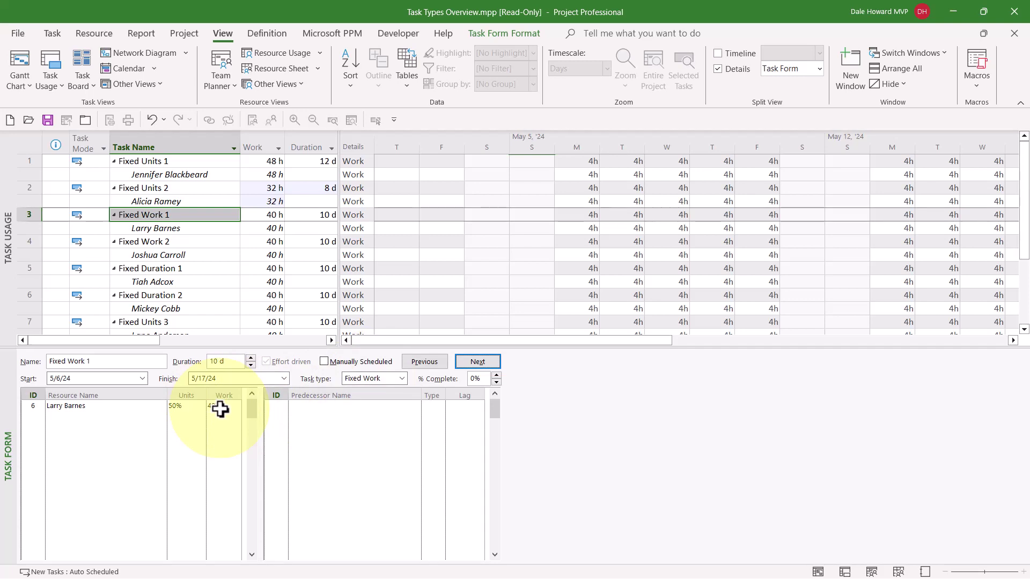
left_click(185, 408)
left_click(200, 403)
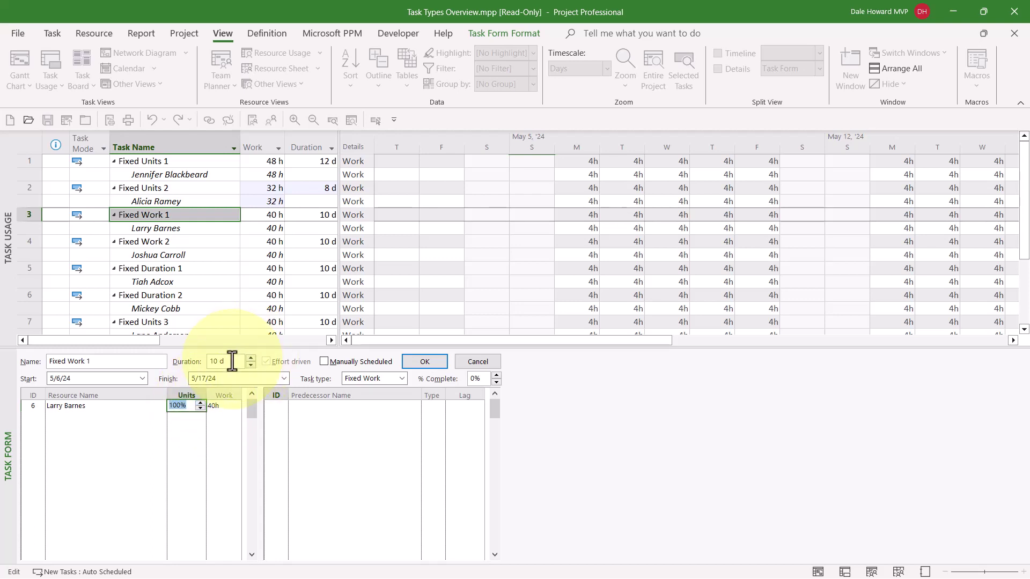
left_click(437, 363)
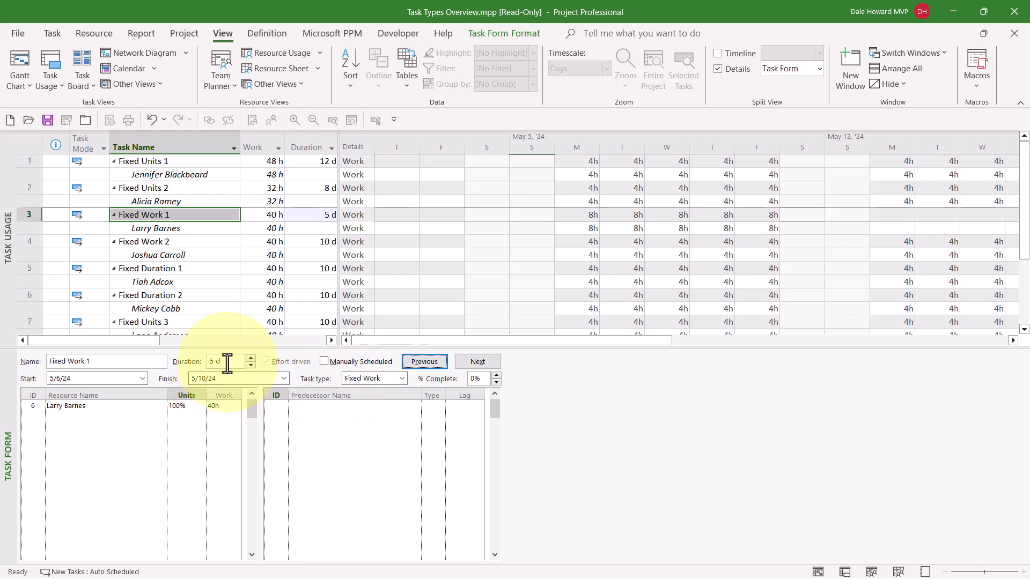
- Set the duration of the Fixed Work 2 task to 5 days and apply the change
left_click(492, 361)
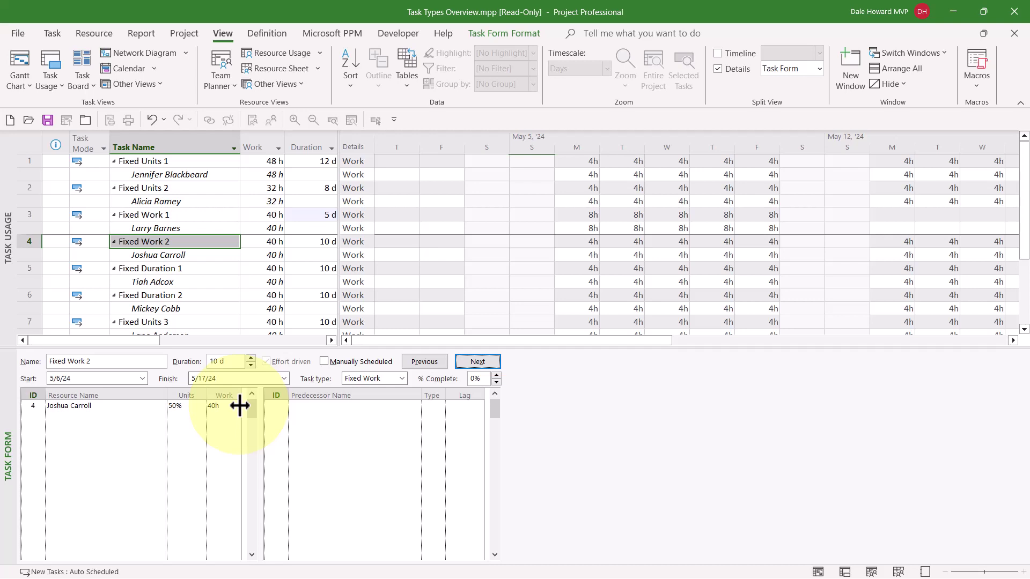
left_click(251, 367)
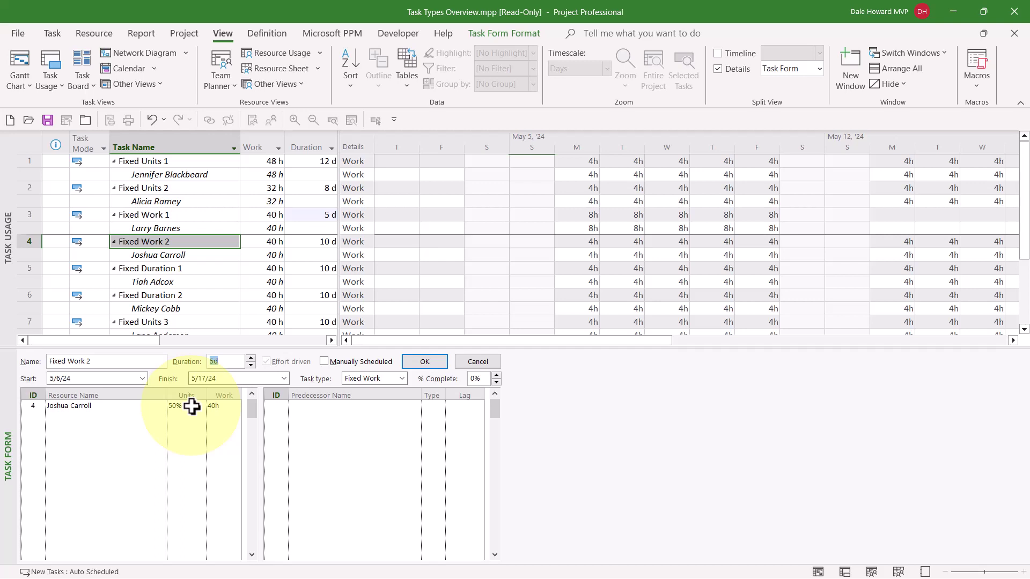
left_click(424, 362)
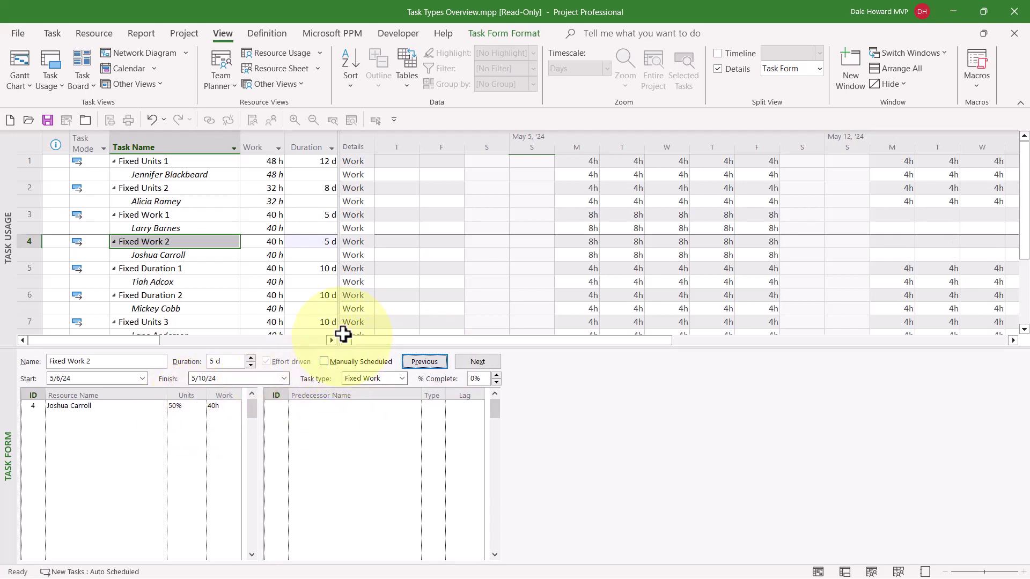
- Reveal the Assignment Units and Peak columns and compare their values for the Fixed Work 2 assignment
left_click_drag(339, 255, 465, 257)
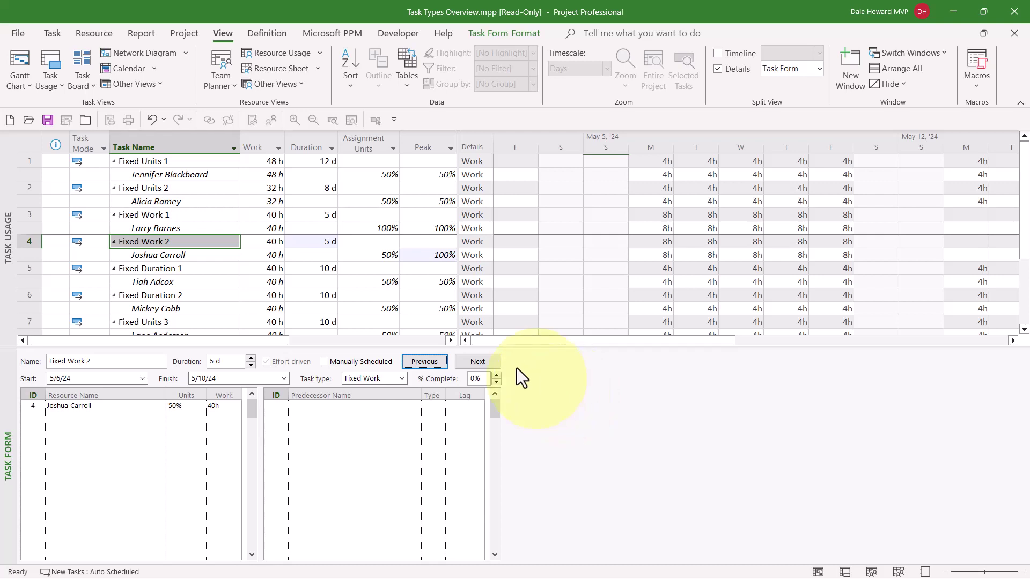
left_click(378, 259)
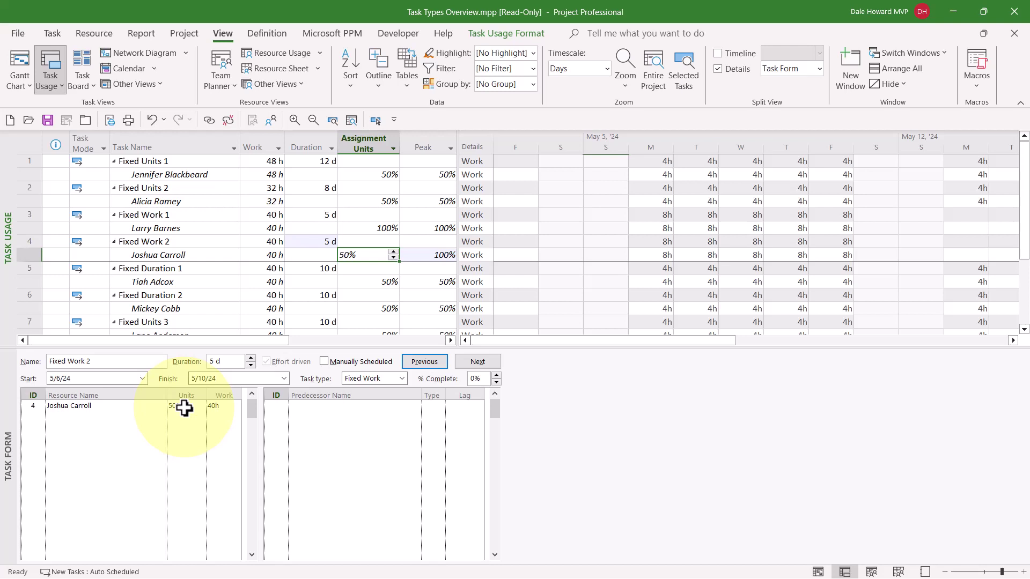
left_click(436, 254)
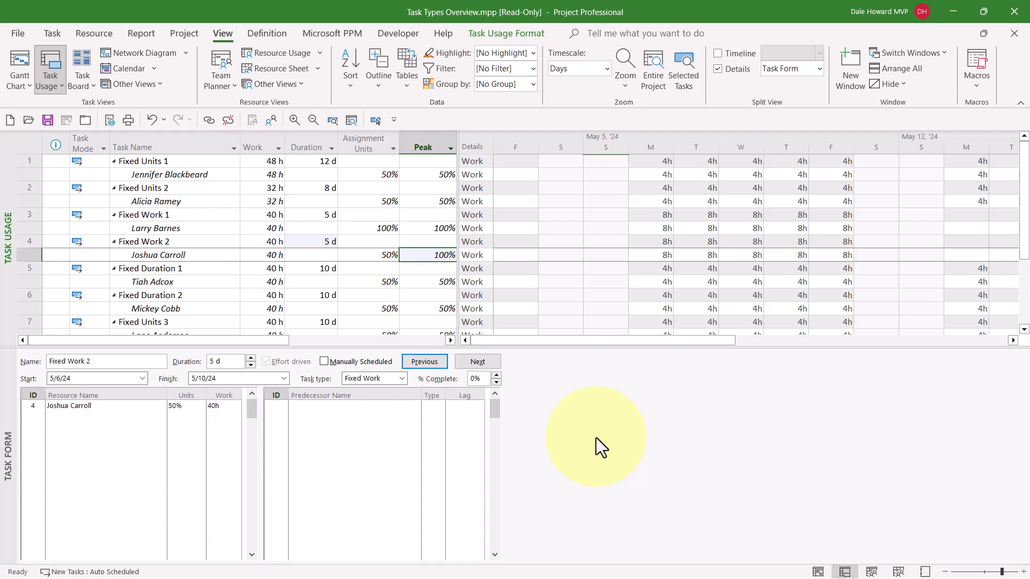
- Set the resource's units on the Fixed Duration 1 task to 100% and apply the change
left_click(164, 269)
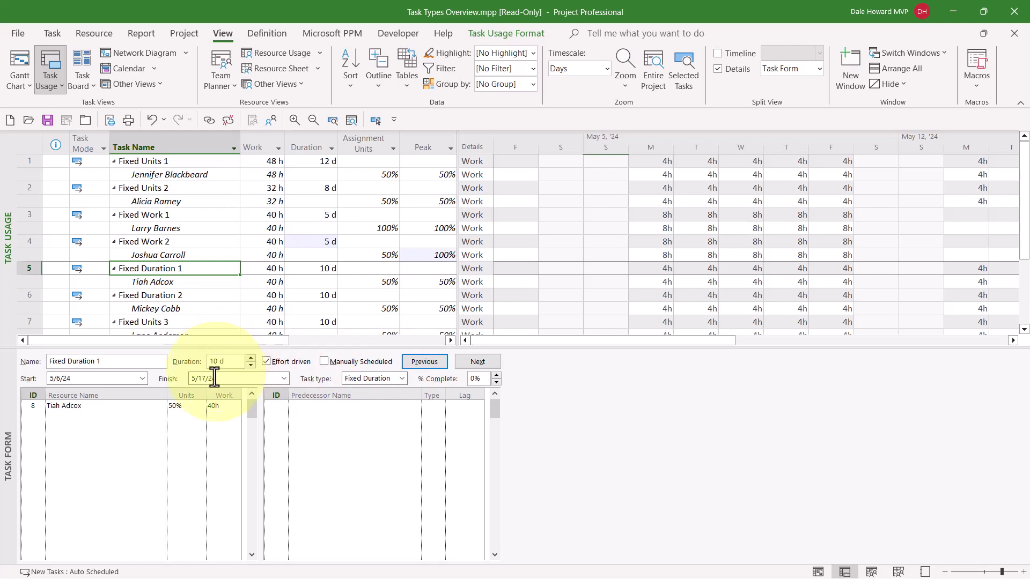
left_click(198, 407)
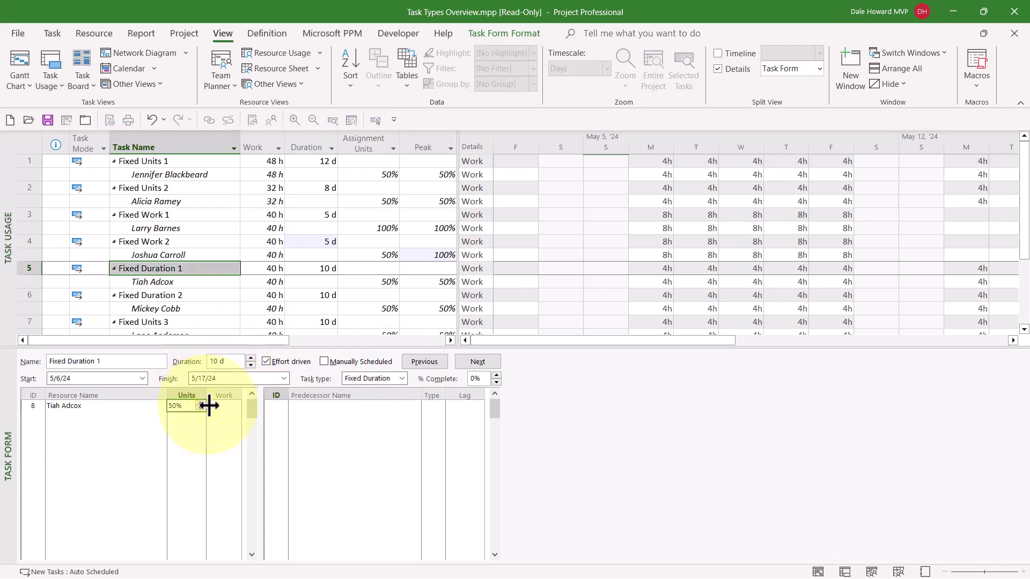
left_click(201, 403)
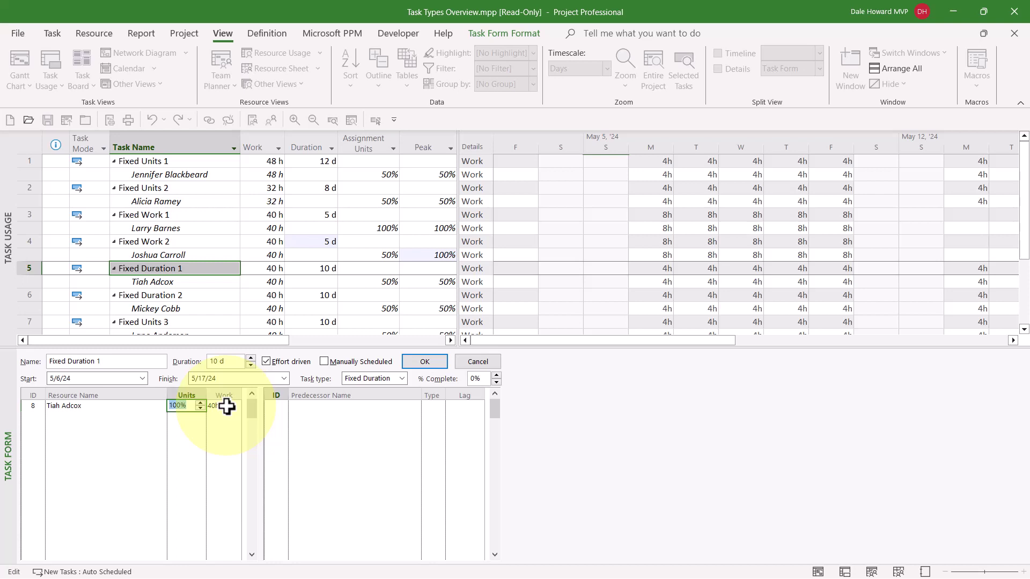
type("50%")
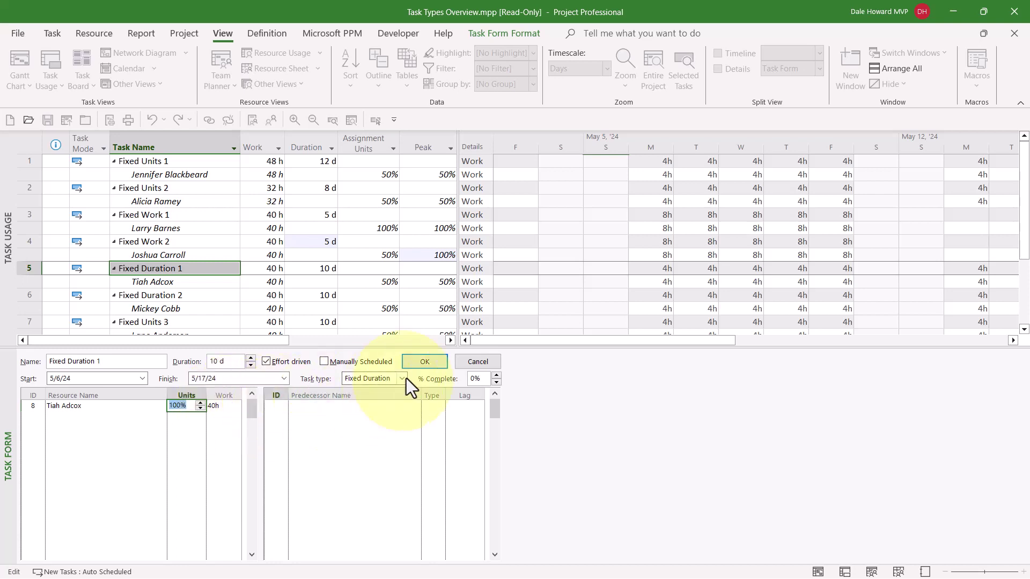
left_click(425, 361)
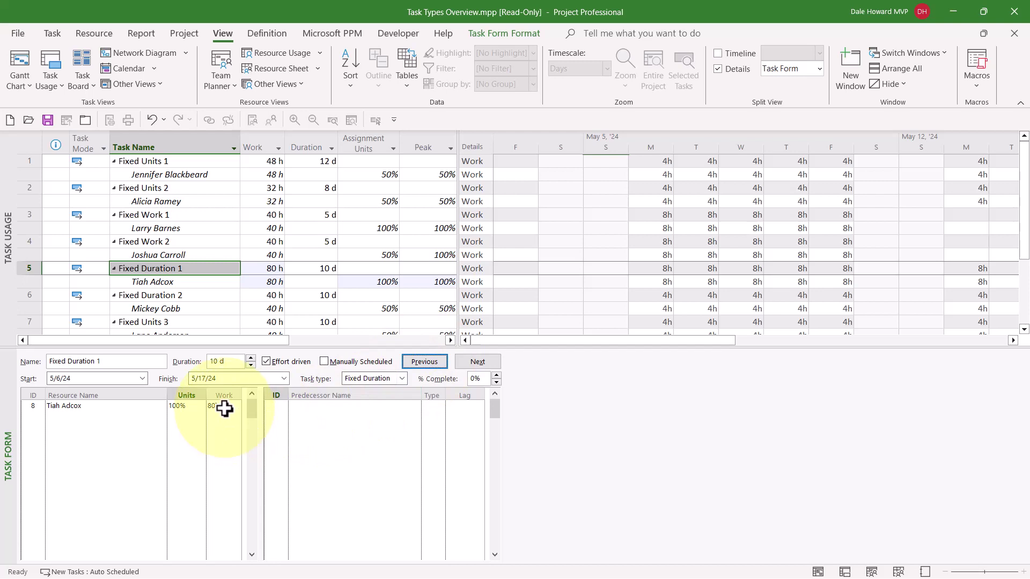
- Set the resource's work on the Fixed Duration 2 task to 60 hours, apply it, and check the assignment's Peak value
left_click(477, 361)
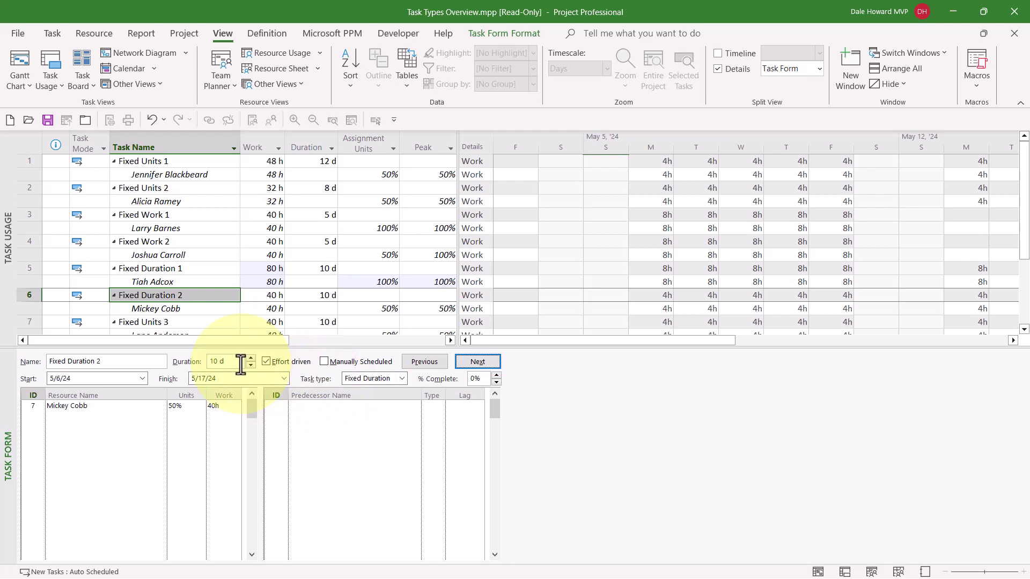
left_click(226, 406)
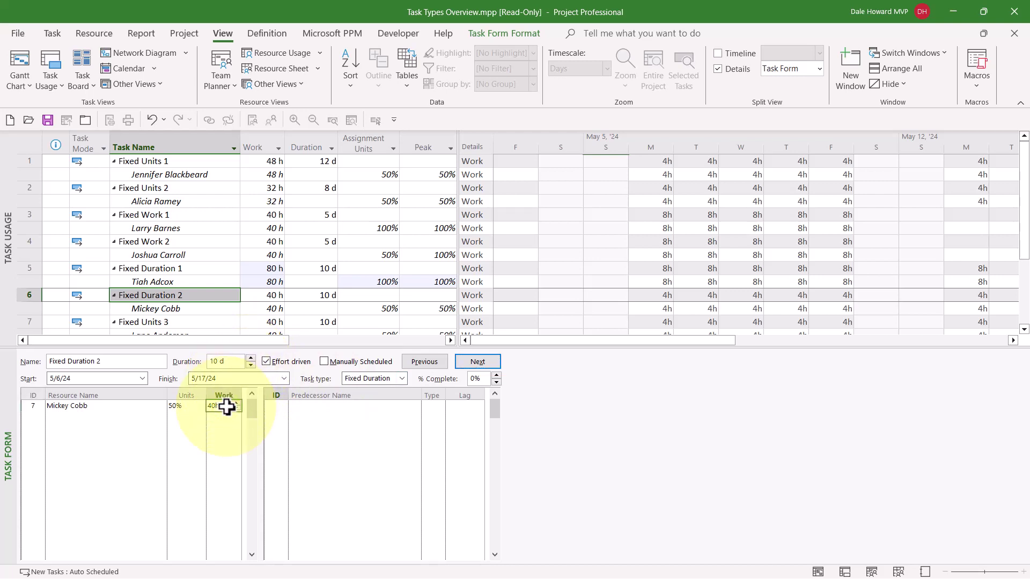
type("60")
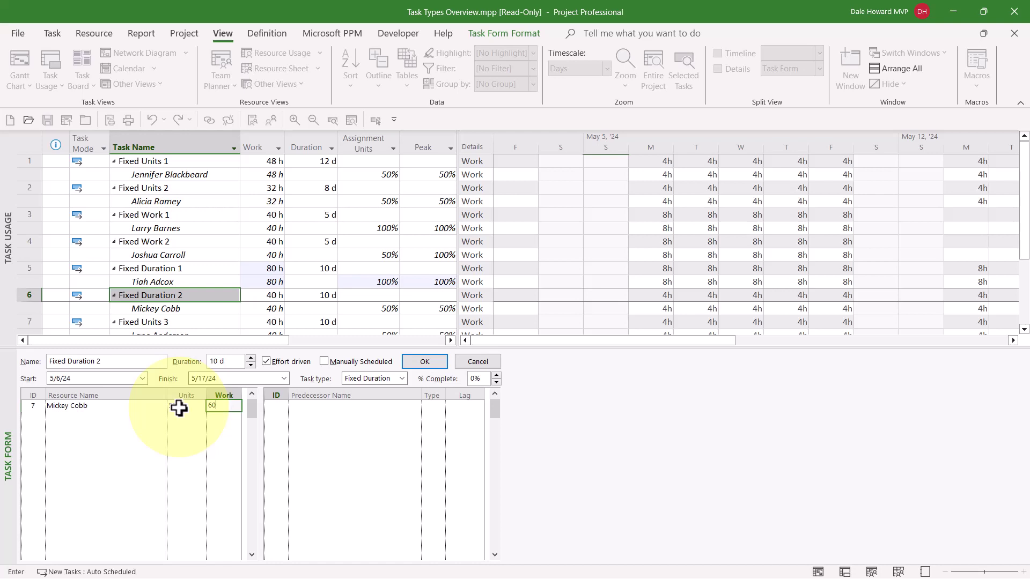
left_click(415, 363)
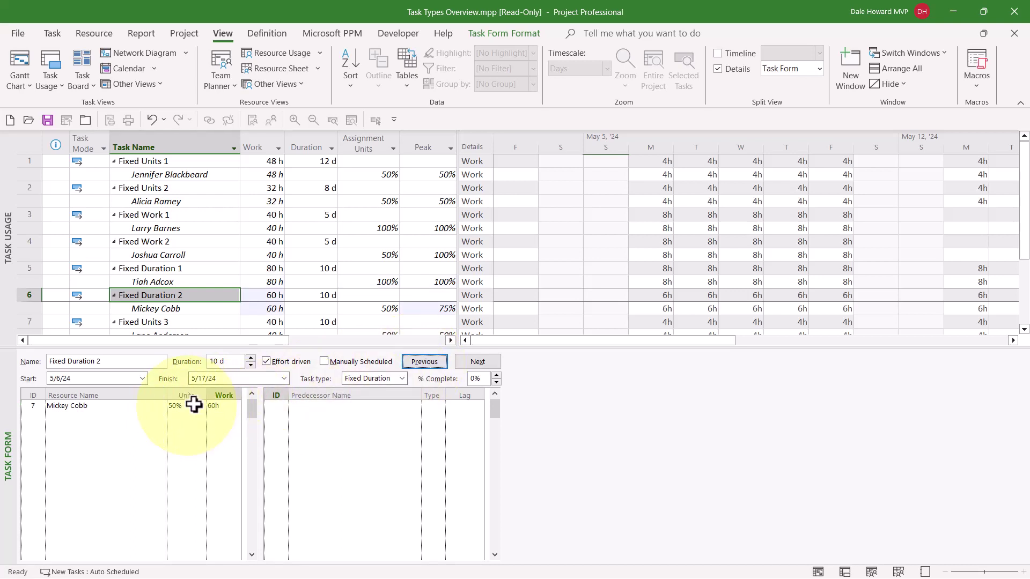
left_click(434, 310)
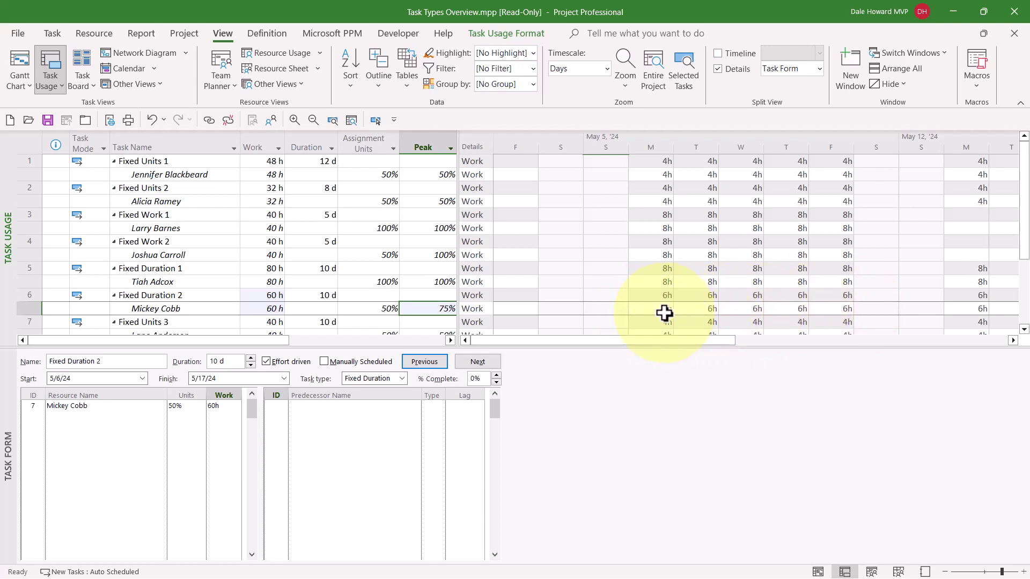
left_click(447, 307)
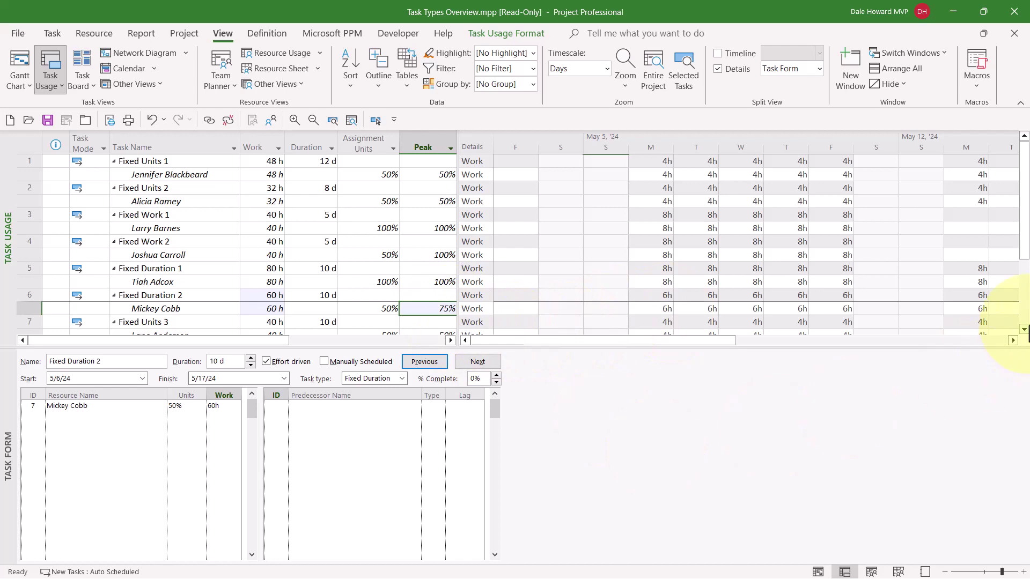
- Set the resource's units on the Fixed Units 3 task to 100% and apply the change
left_click(1024, 329)
left_click(1024, 330)
left_click(1024, 330)
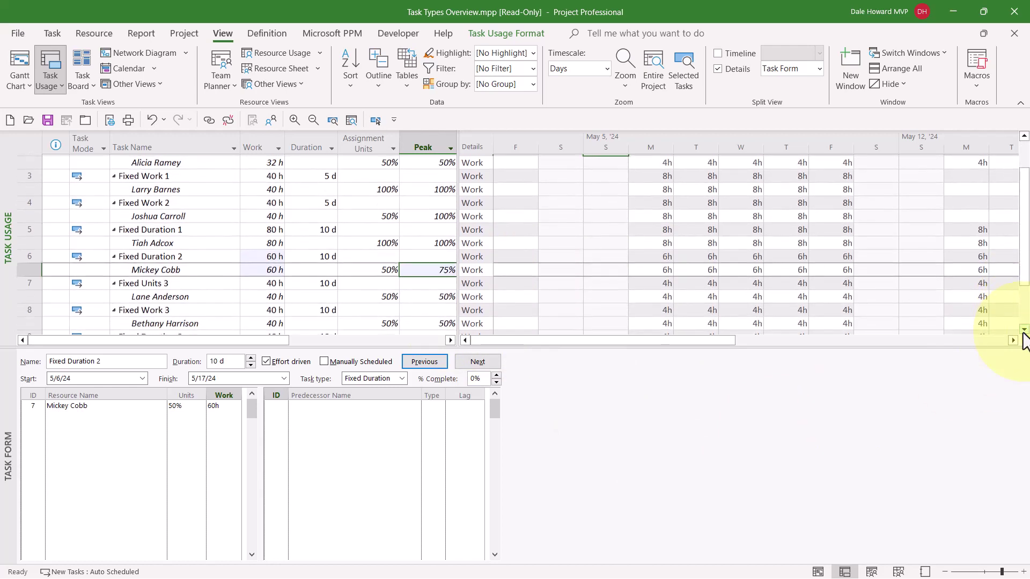
left_click(1024, 330)
left_click(1024, 330)
left_click(1024, 330)
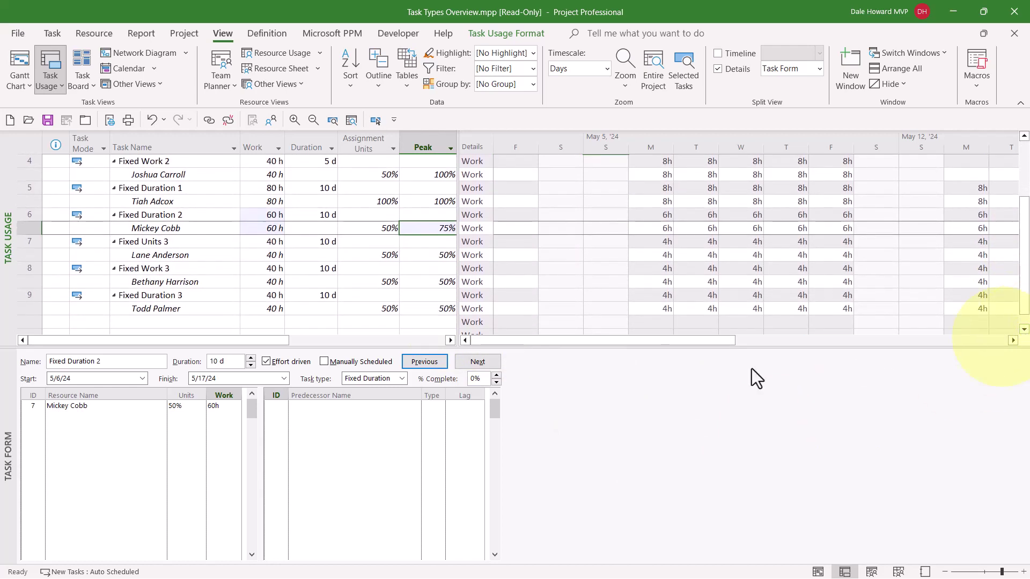
left_click(481, 363)
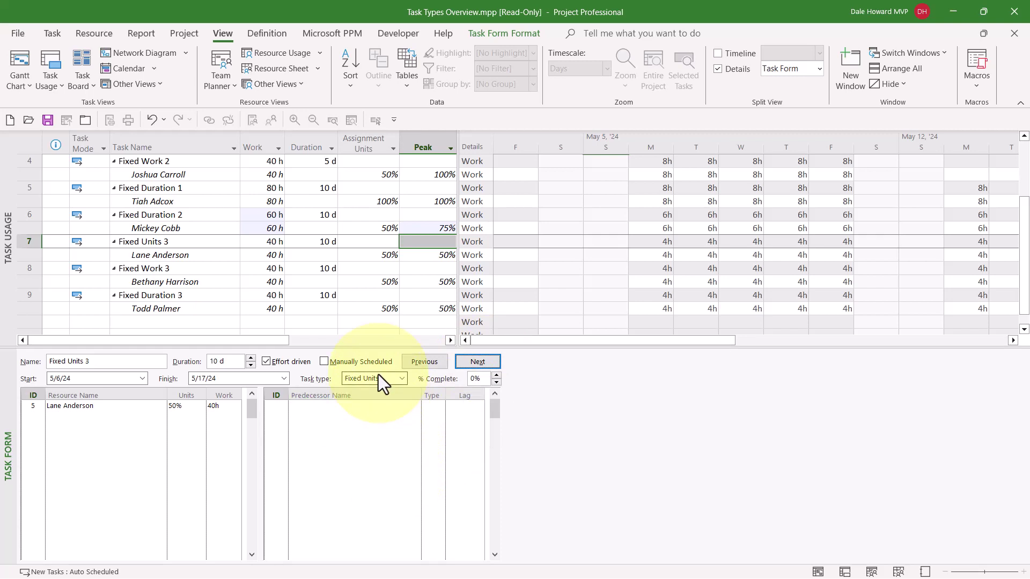
left_click(188, 408)
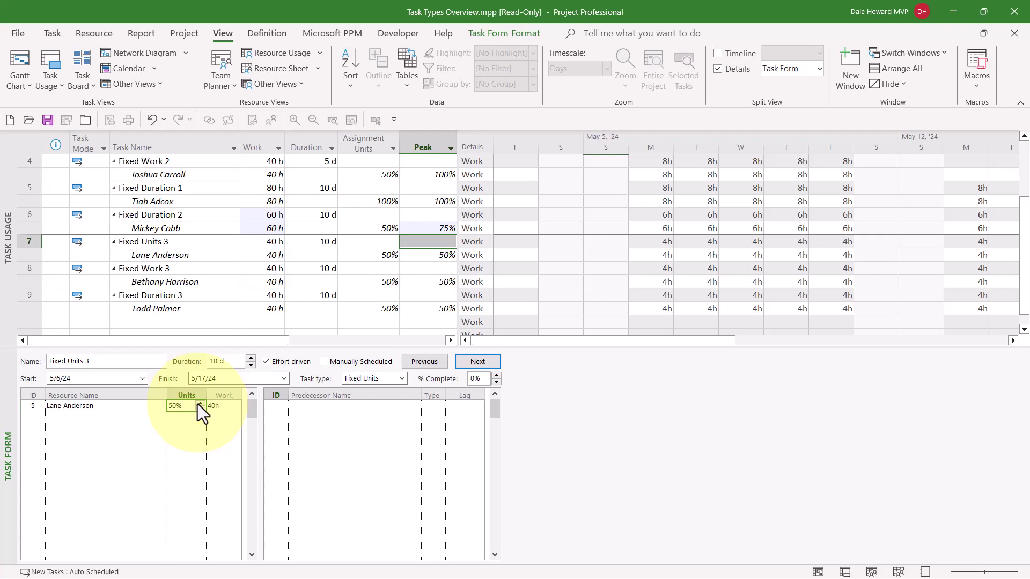
left_click(200, 403)
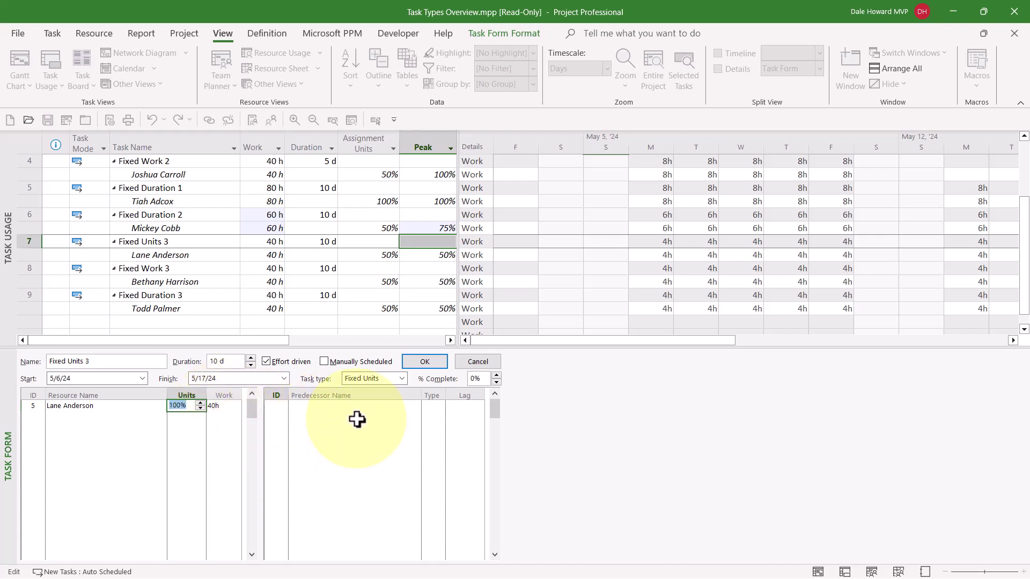
left_click(433, 362)
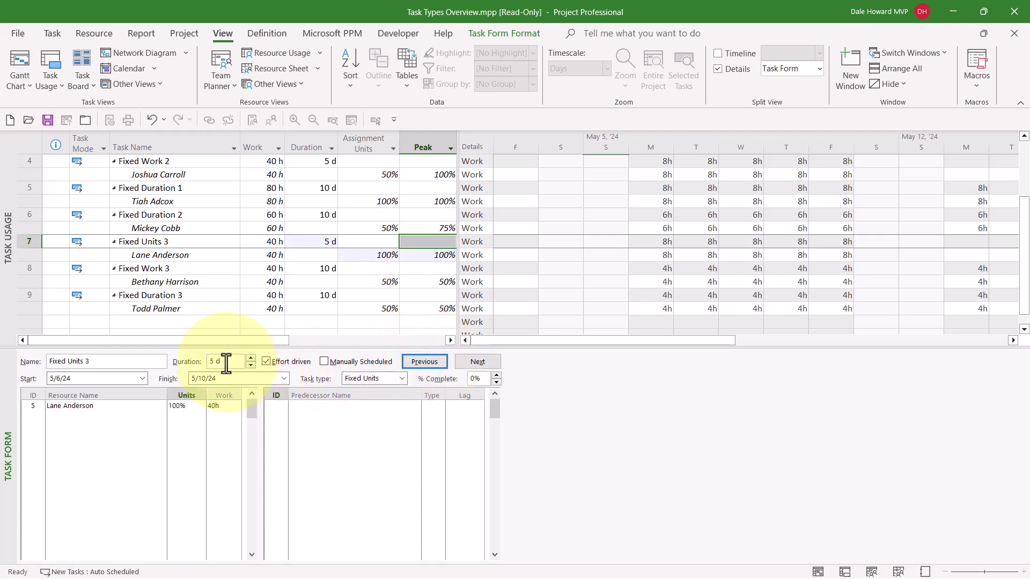
- Set the resource's work on the Fixed Work 3 task to 32 hours and apply the change
left_click(481, 360)
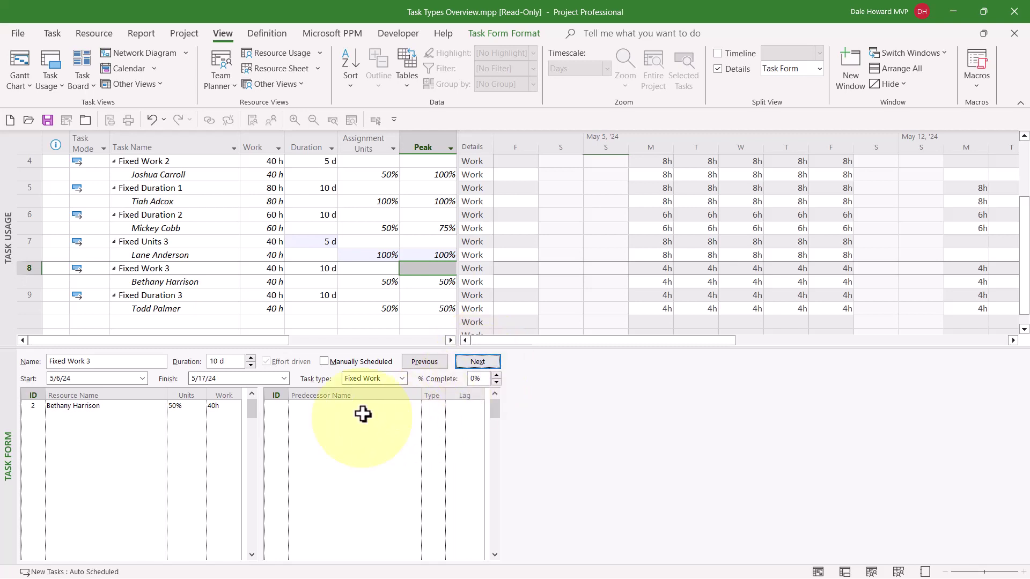
left_click(225, 407)
type("32")
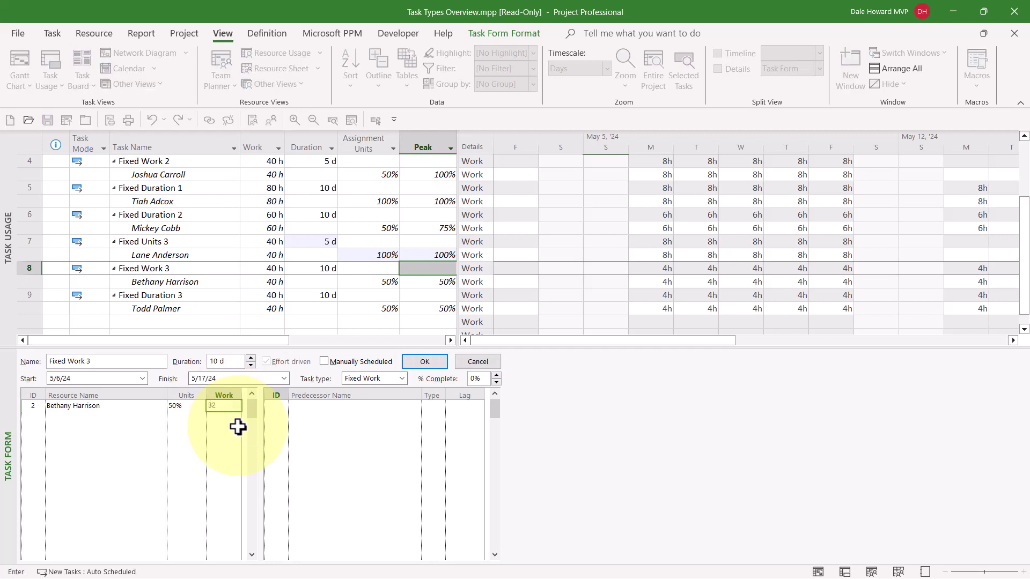
left_click(221, 361)
left_click(425, 366)
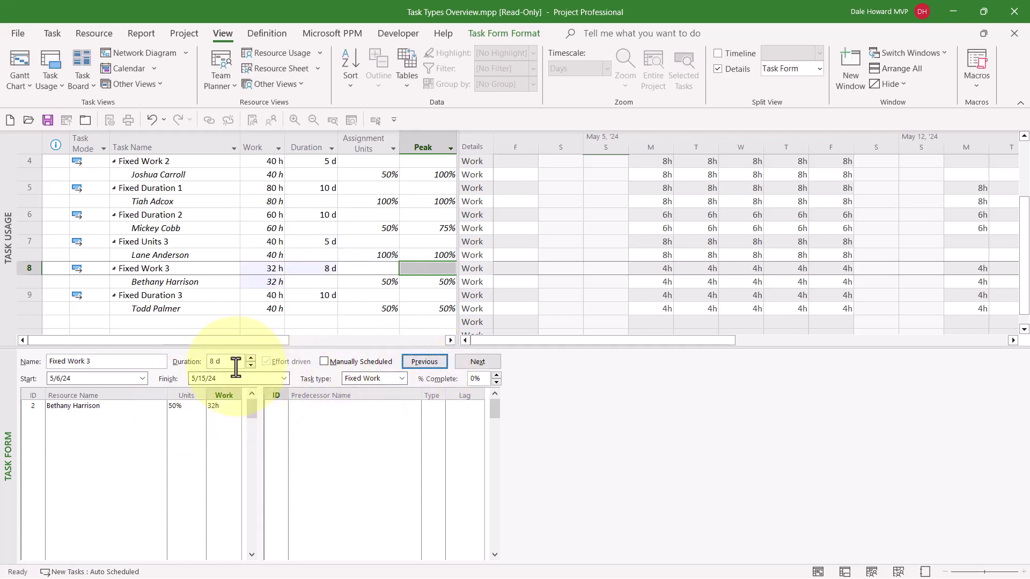
- Reduce the duration of the Fixed Duration 3 task to 6 days and apply the change
left_click(485, 362)
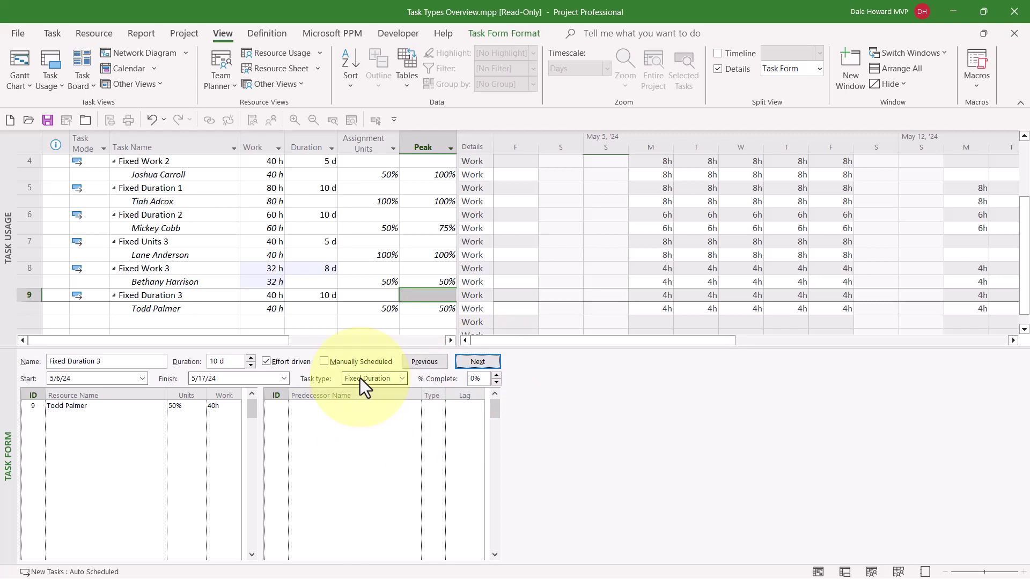
left_click(250, 365)
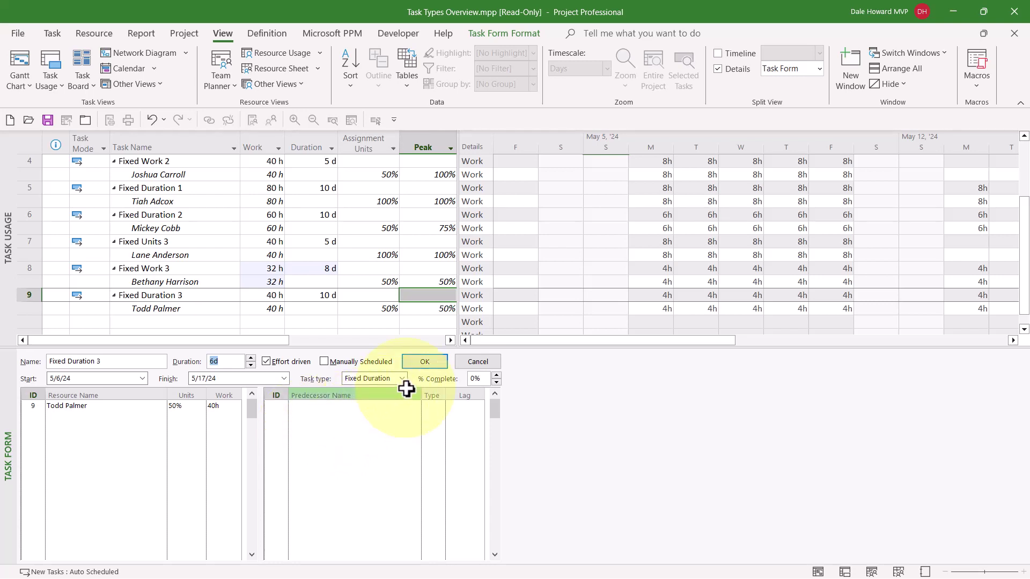
left_click(430, 362)
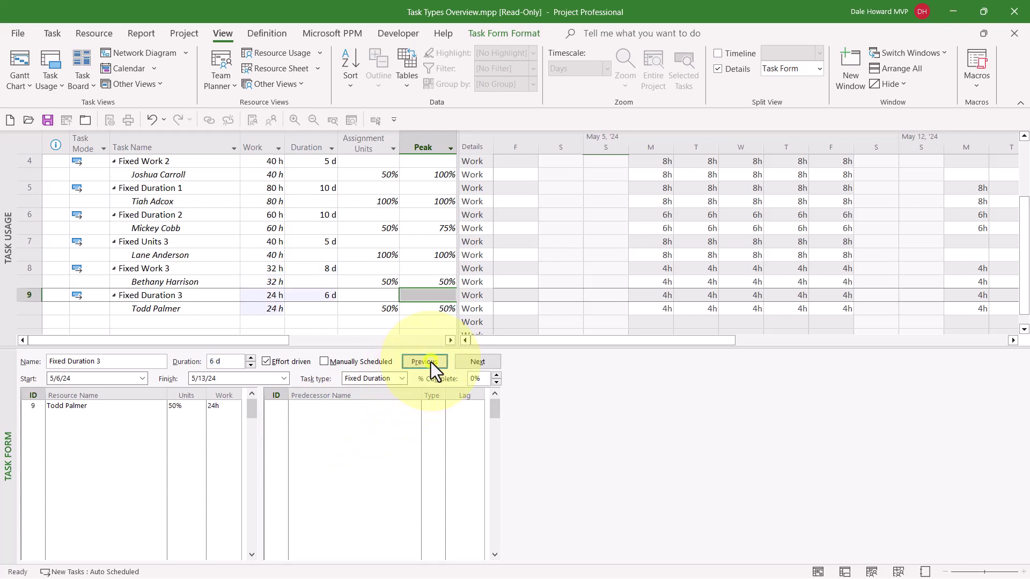